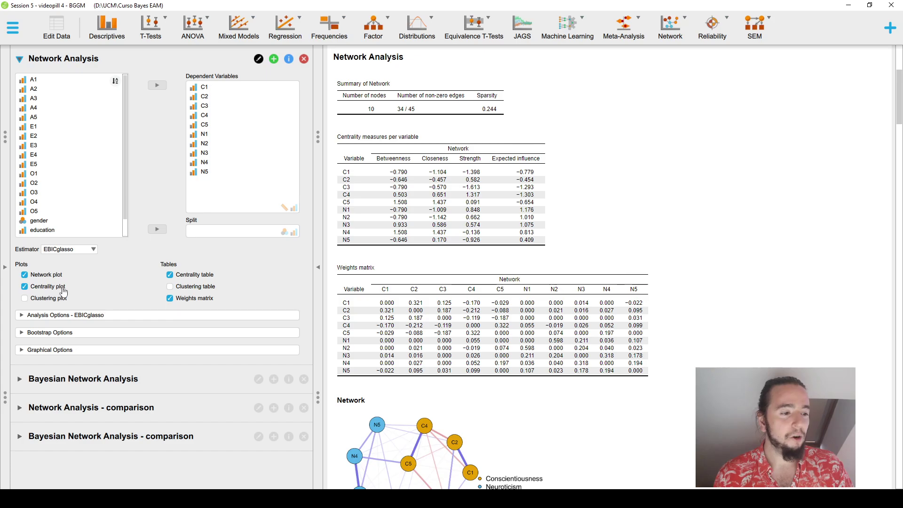
Review the estimator choices for the classical network analysis, keeping EBICglasso, and enlarge the network plot.
left_click(64, 250)
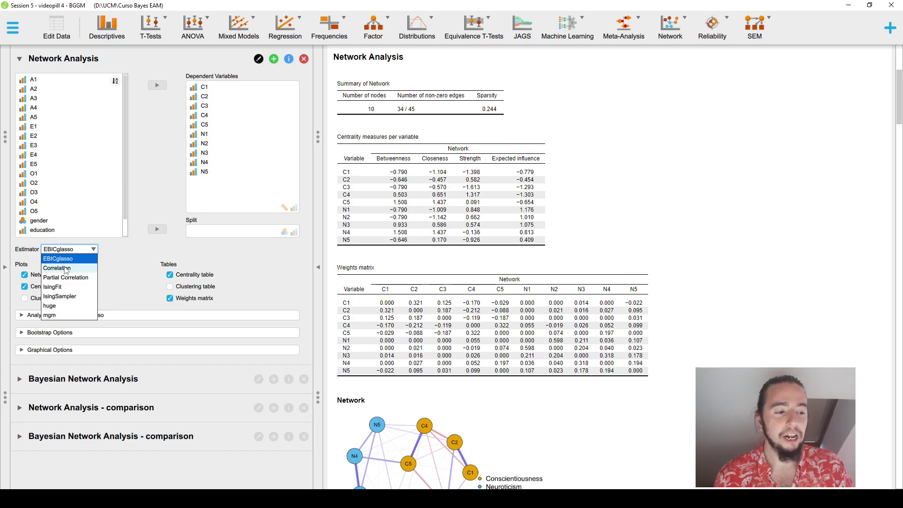
left_click(108, 261)
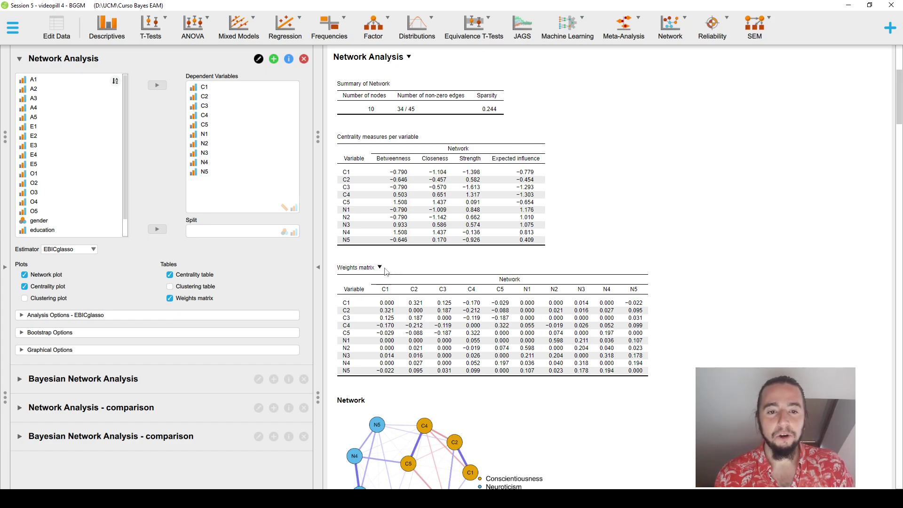
scroll(386, 267, "down", 5)
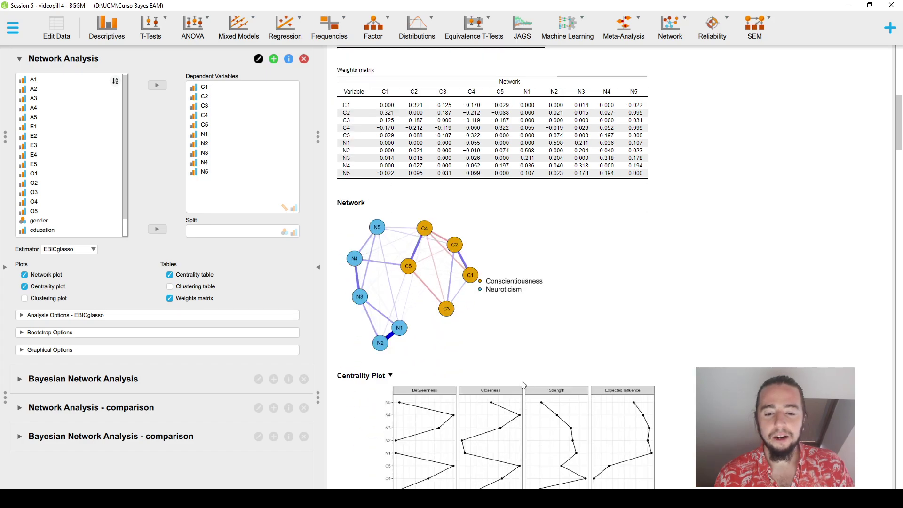
left_click_drag(543, 356, 637, 450)
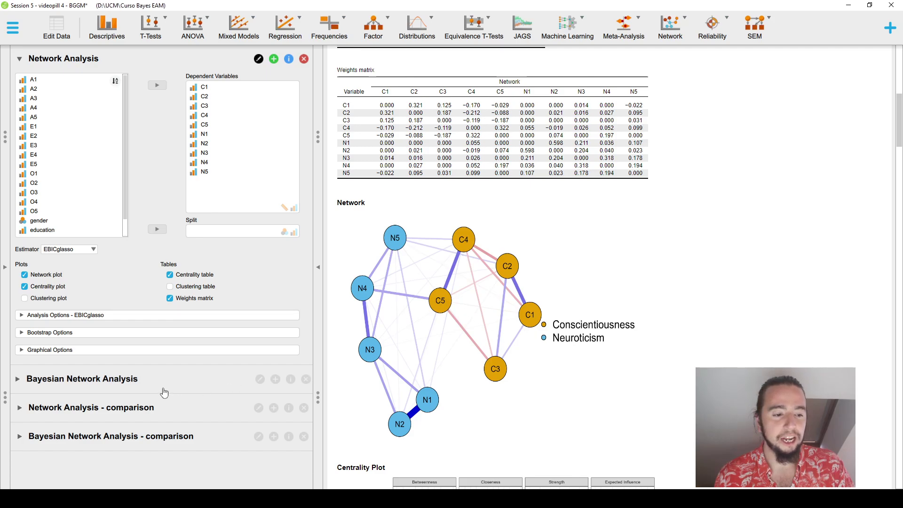
Inspect the variable group assignments and node settings in the network analysis's graphical options.
left_click(85, 350)
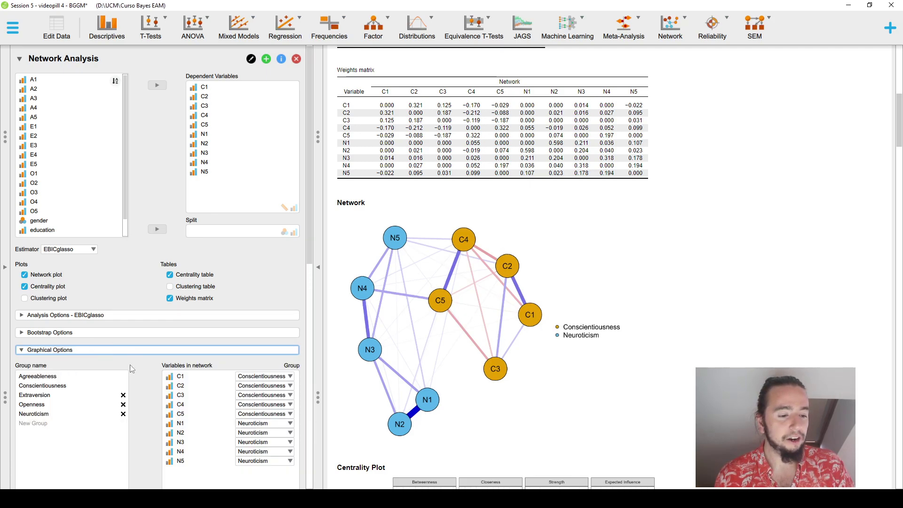
scroll(131, 364, "down", 1)
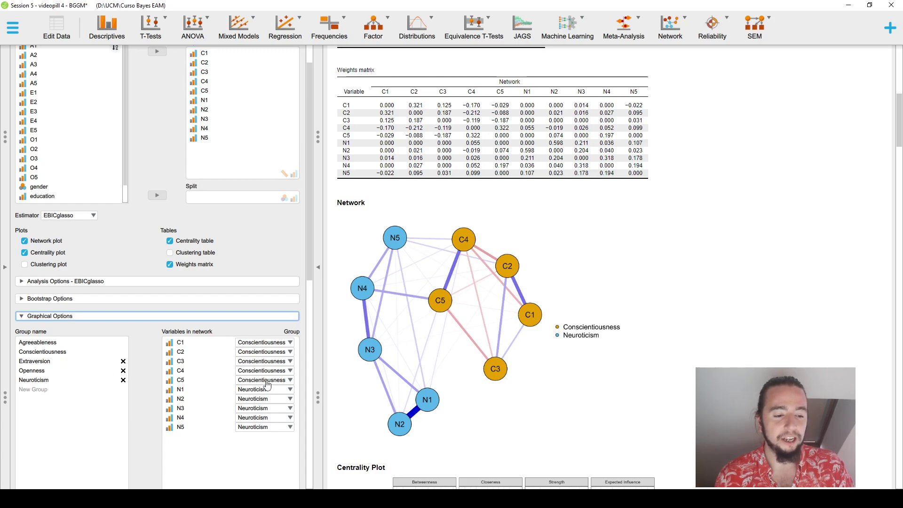
left_click(257, 408)
left_click(254, 456)
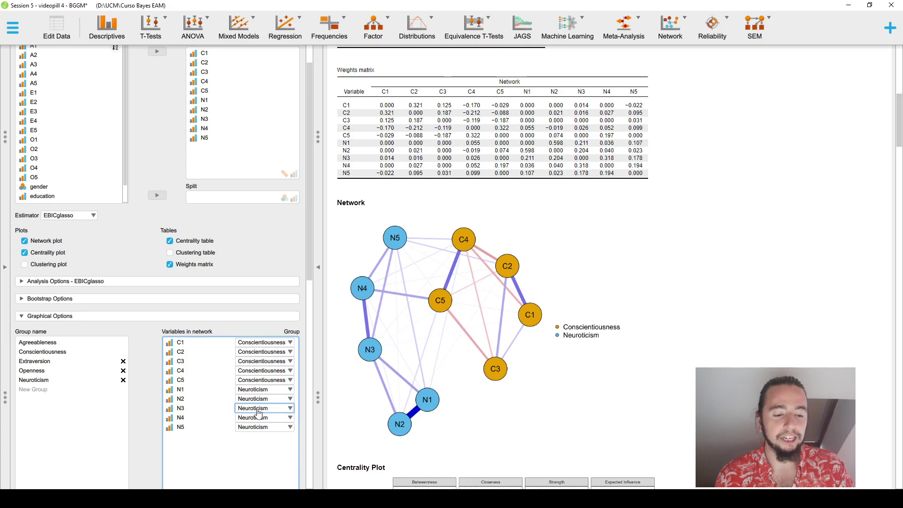
scroll(94, 324, "down", 5)
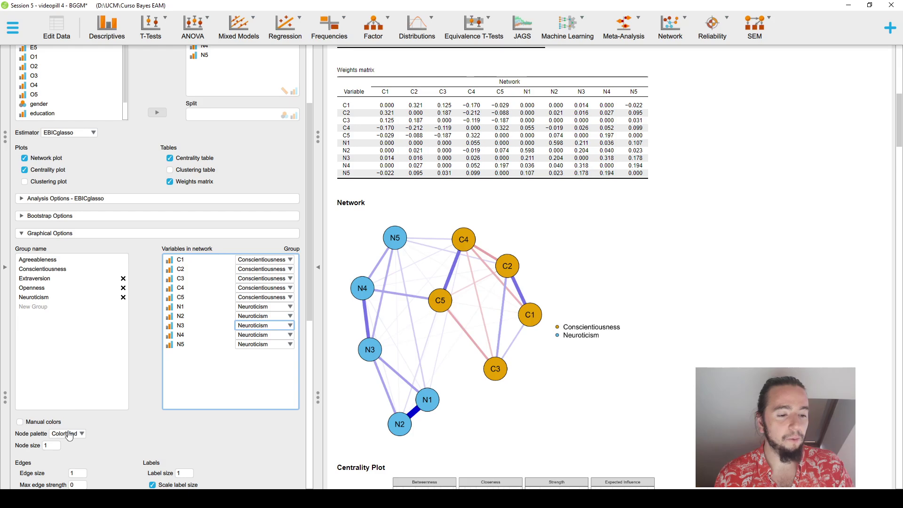
Try the ggplot2 and R node palettes on the network plot and return to Colorblind.
left_click(77, 439)
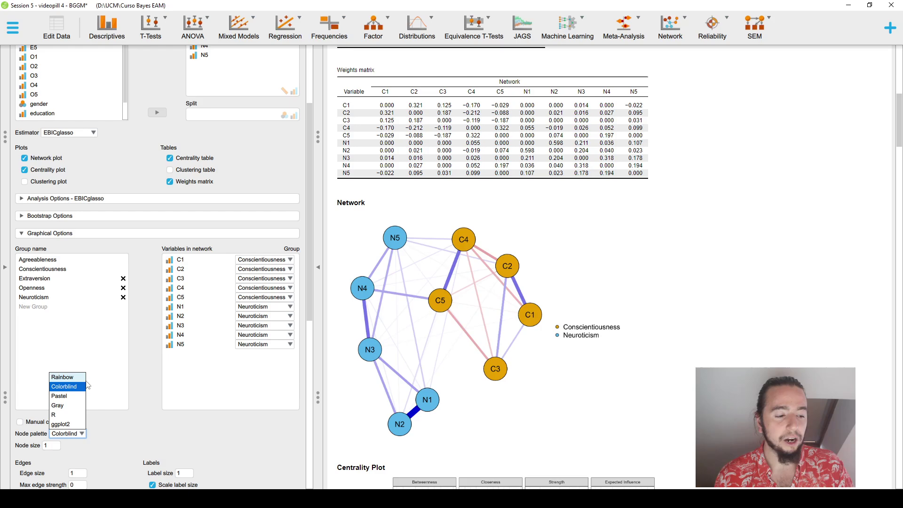
left_click(63, 425)
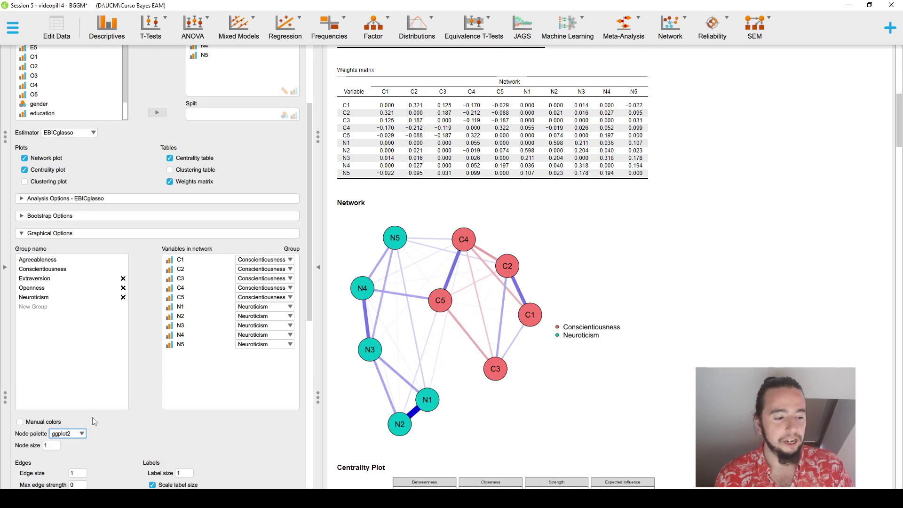
left_click(73, 434)
left_click(73, 414)
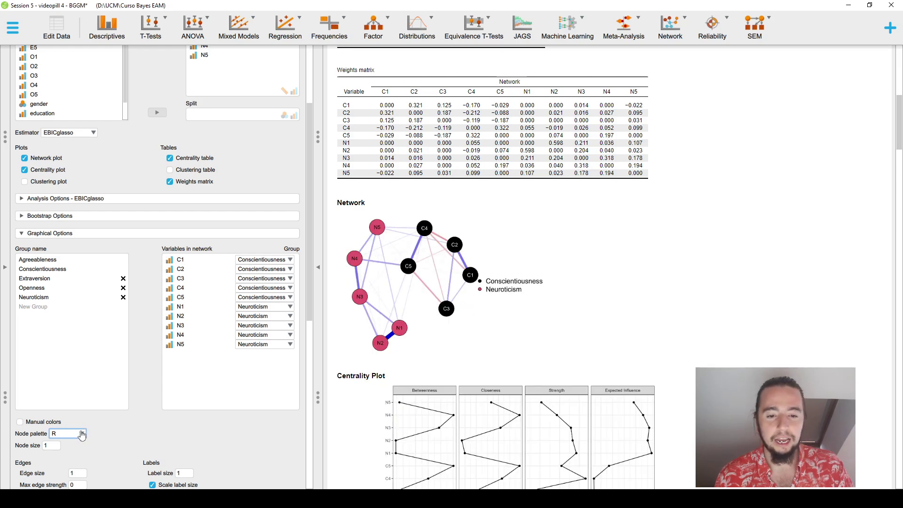
left_click(82, 433)
left_click(63, 386)
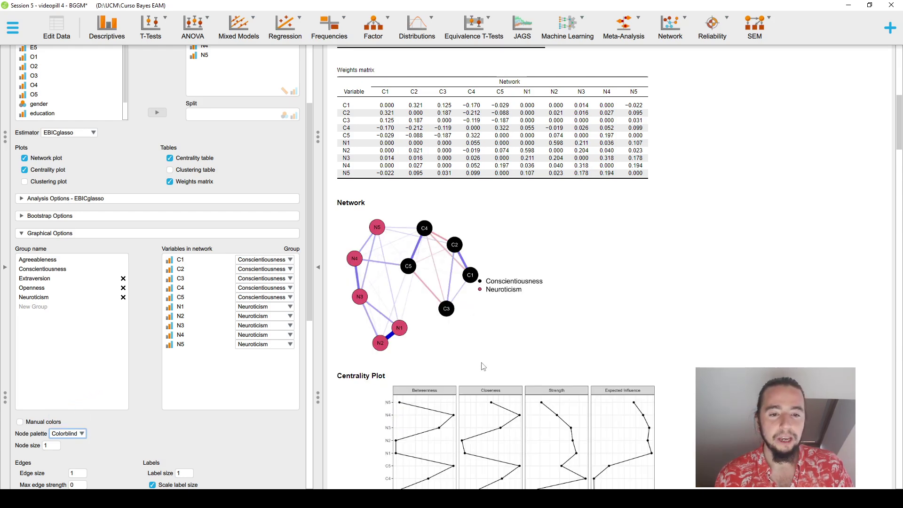
Collapse the graphical options and examine the classical analysis's centrality table, weights matrix, network plot and centrality plot.
scroll(463, 322, "up", 4)
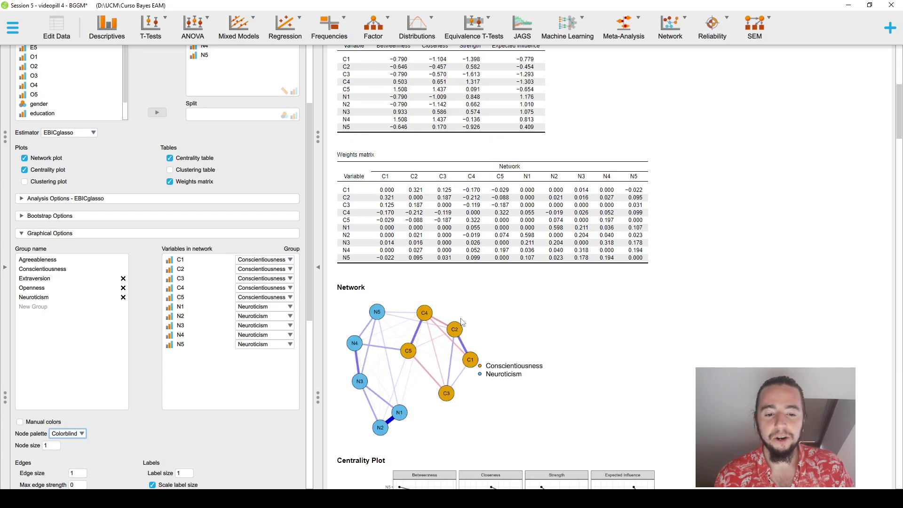
scroll(461, 322, "up", 2)
scroll(459, 321, "down", 2)
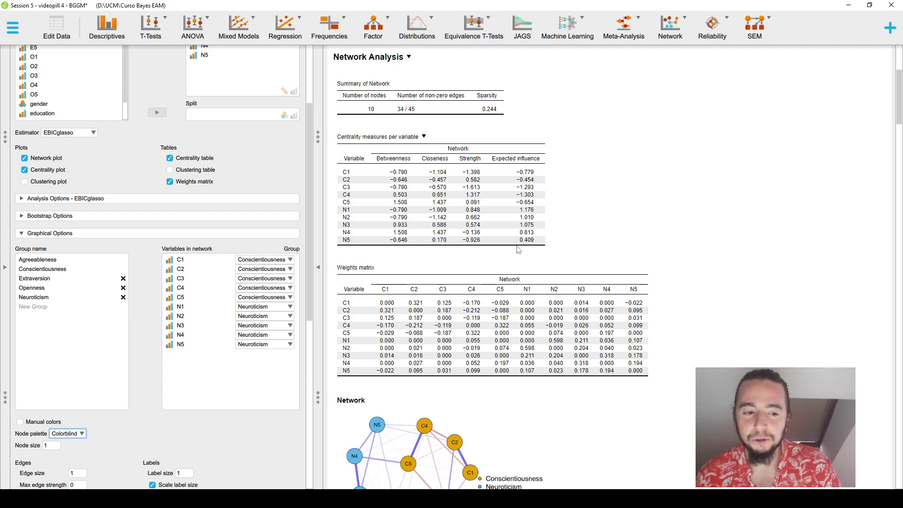
left_click(196, 235)
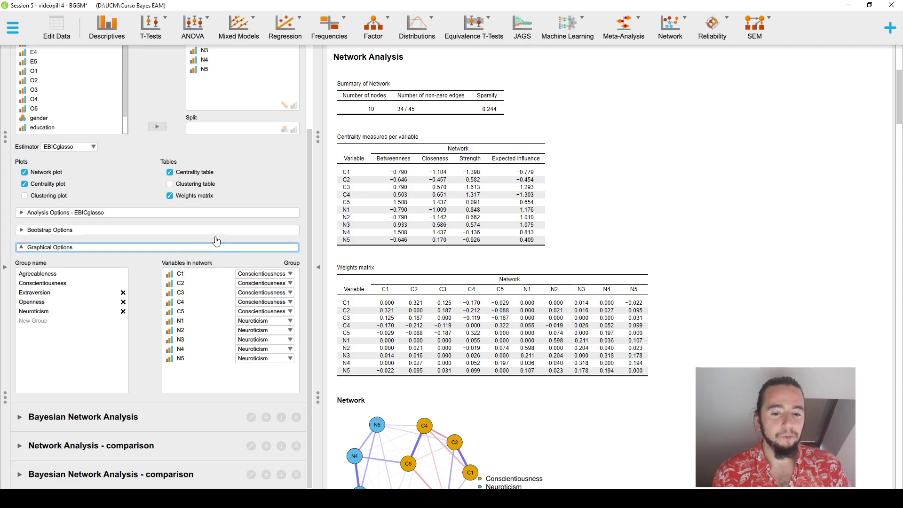
scroll(442, 261, "down", 5)
scroll(442, 261, "down", 3)
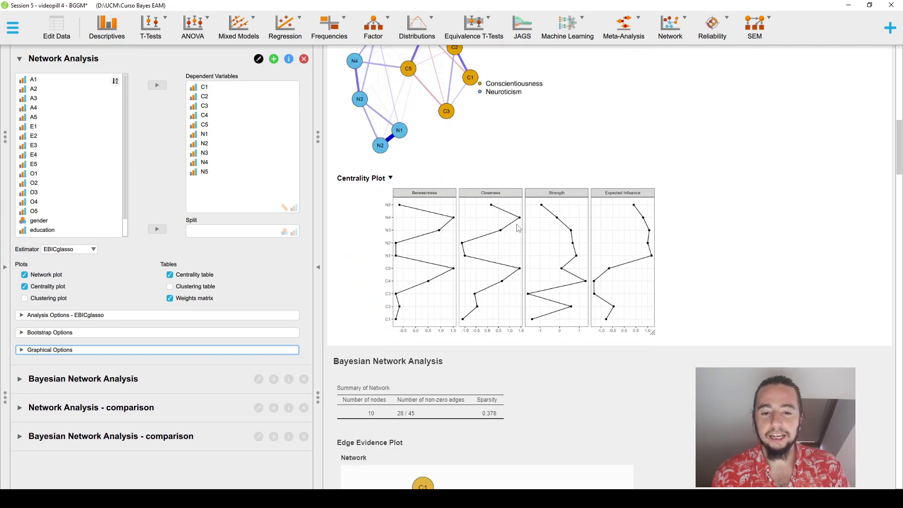
scroll(470, 349, "up", 2)
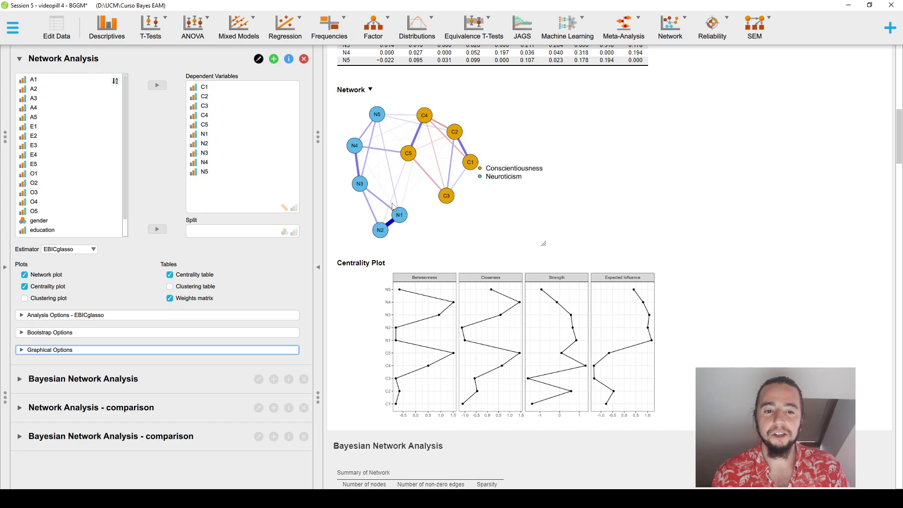
scroll(499, 228, "up", 5)
scroll(499, 228, "up", 4)
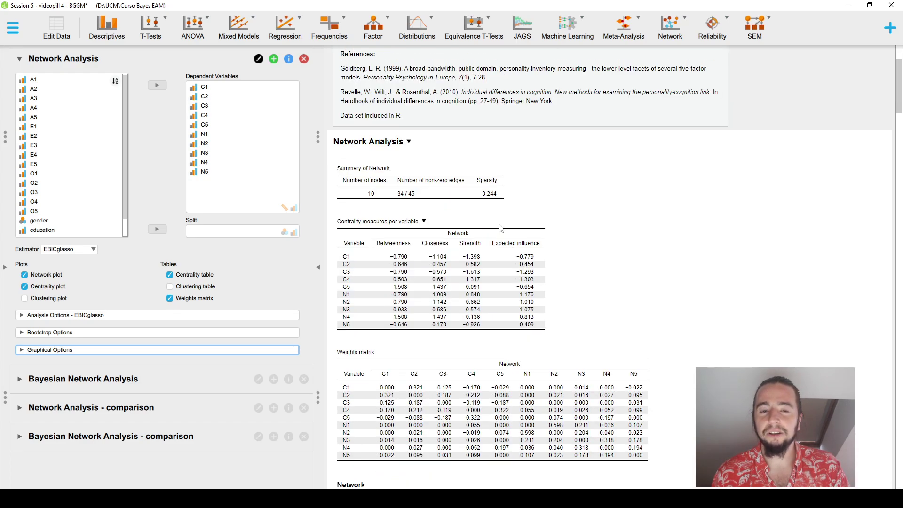
scroll(500, 228, "down", 2)
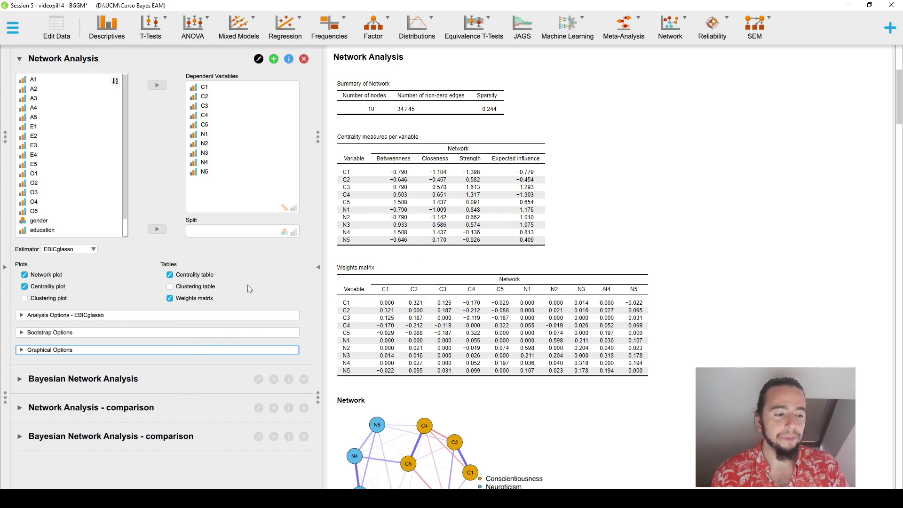
Collapse the Network Analysis form, expand the existing Bayesian Network Analysis, and check where the Bayesian version is offered.
left_click(141, 59)
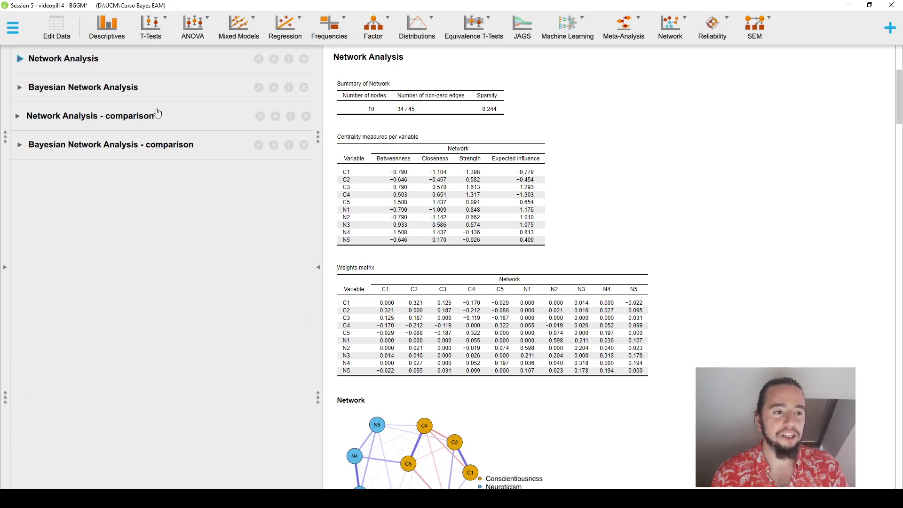
left_click(167, 89)
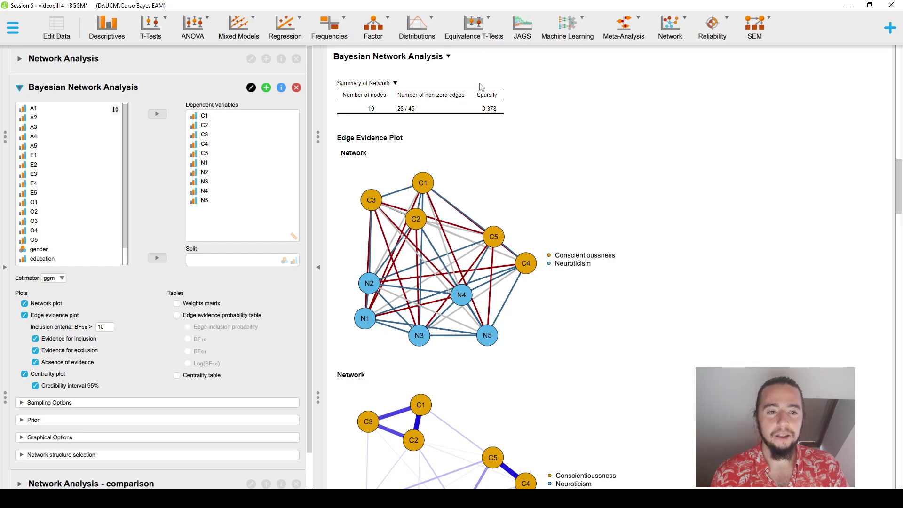
left_click(672, 28)
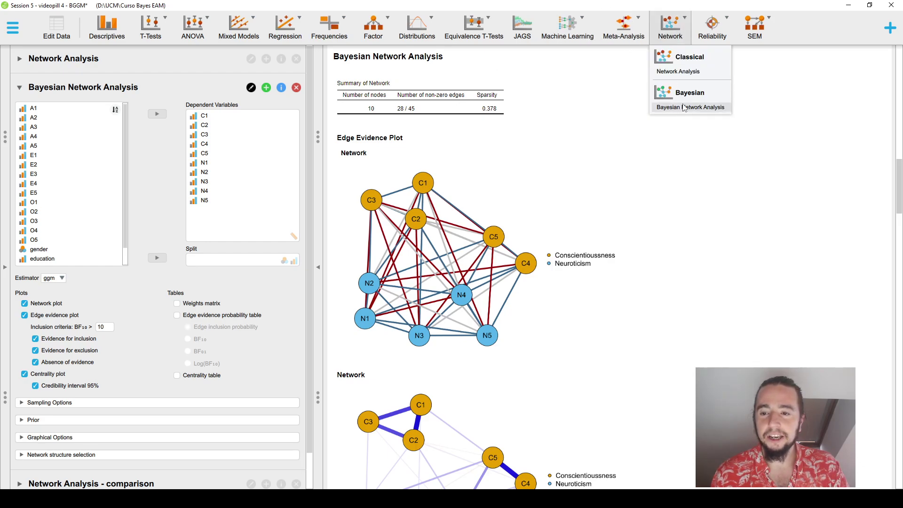
left_click(707, 210)
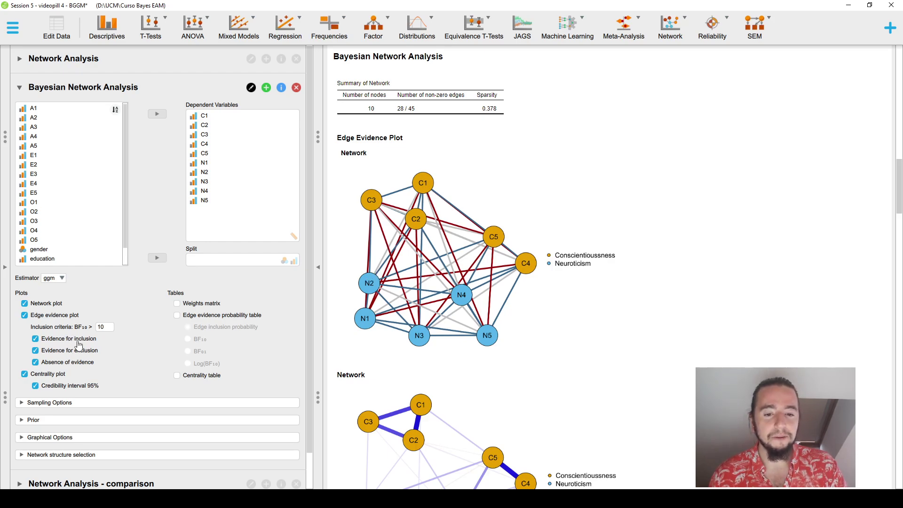
Limit the edge evidence plot to evidence for inclusion, and switch it to evidence for exclusion only.
left_click(73, 364)
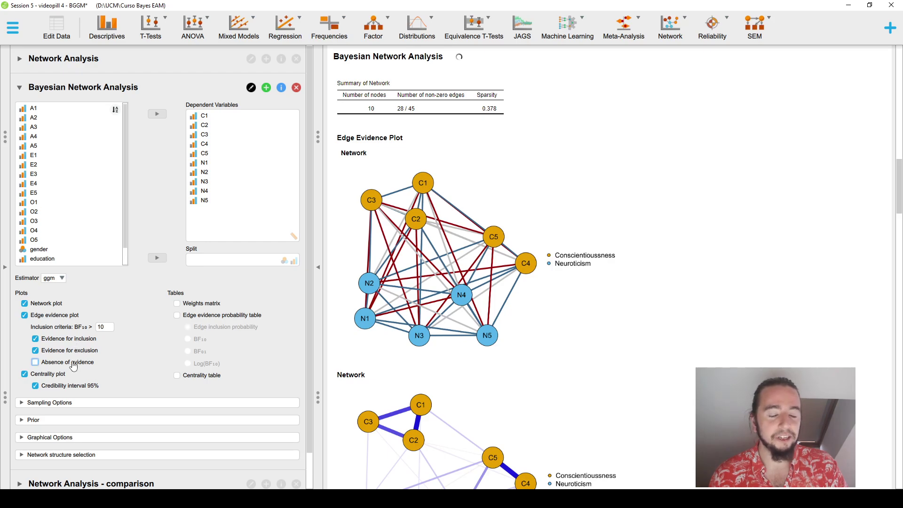
left_click(74, 353)
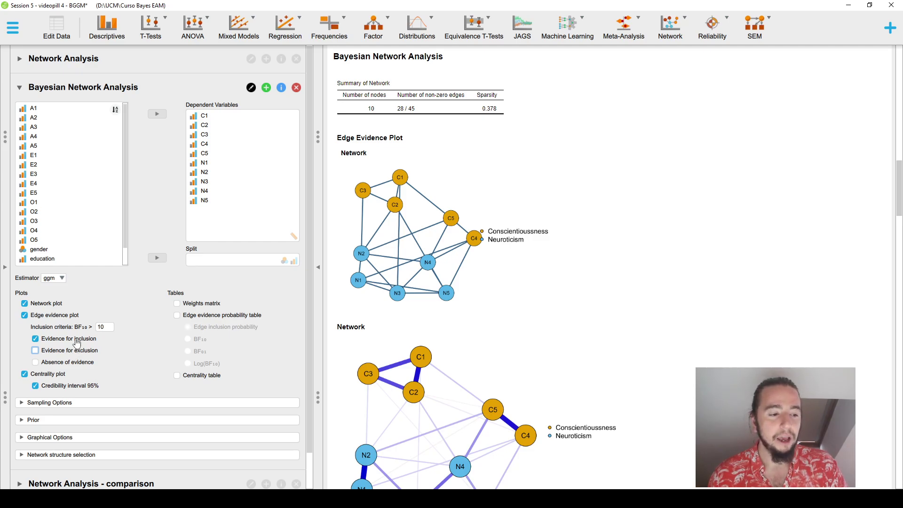
left_click(78, 339)
left_click(81, 354)
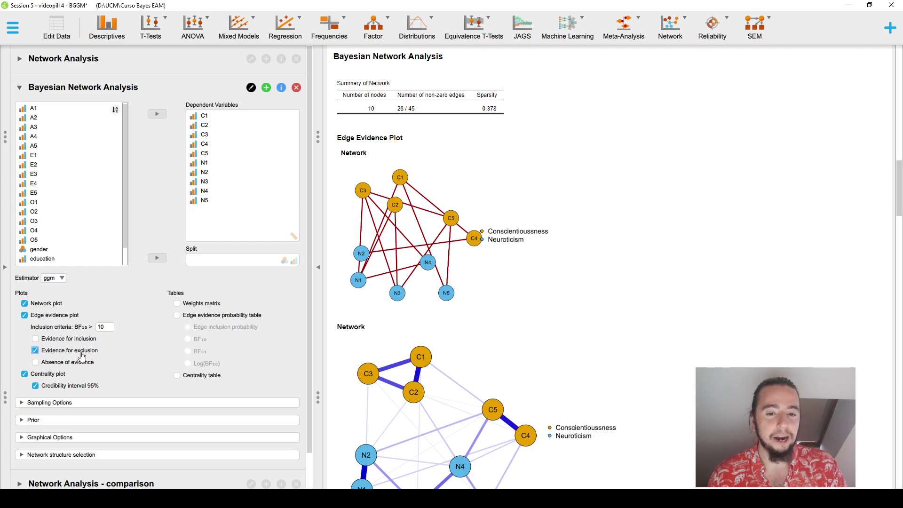
Switch the edge evidence plot to absence of evidence only, and re-enable evidence for inclusion and exclusion.
left_click(84, 353)
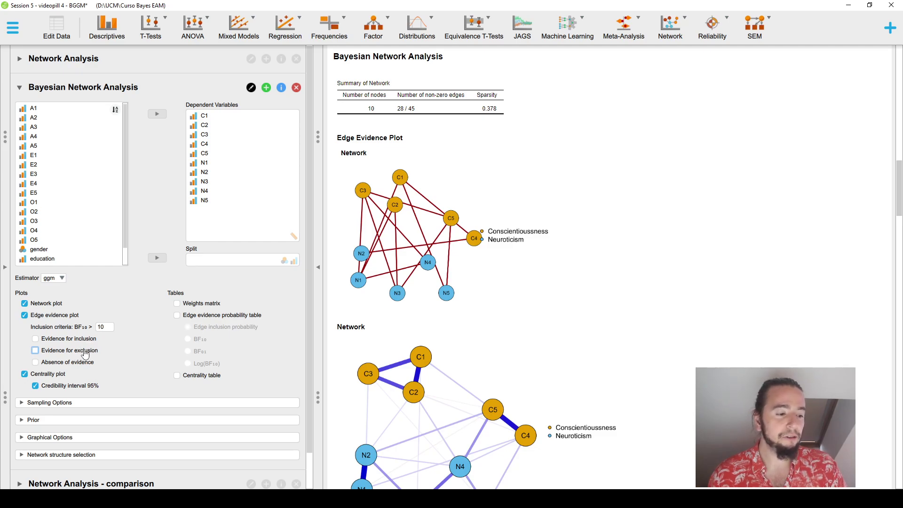
left_click(85, 361)
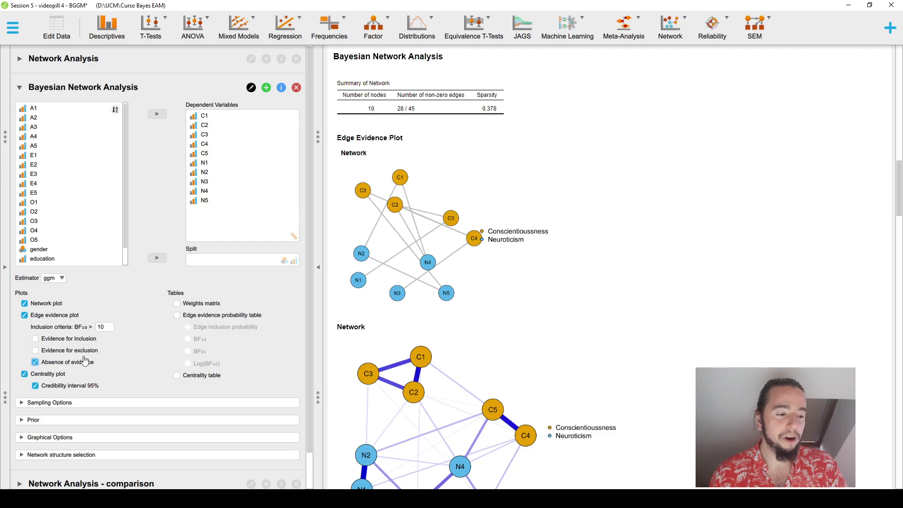
left_click(84, 340)
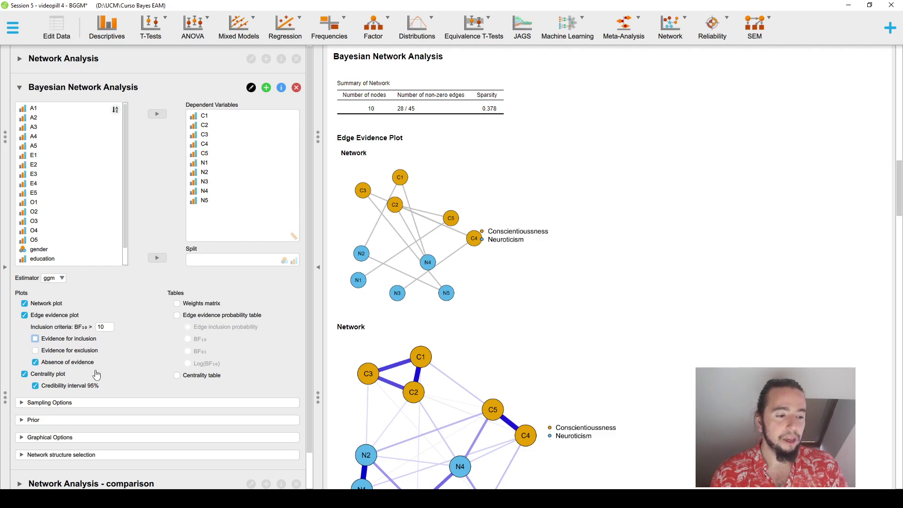
left_click(96, 352)
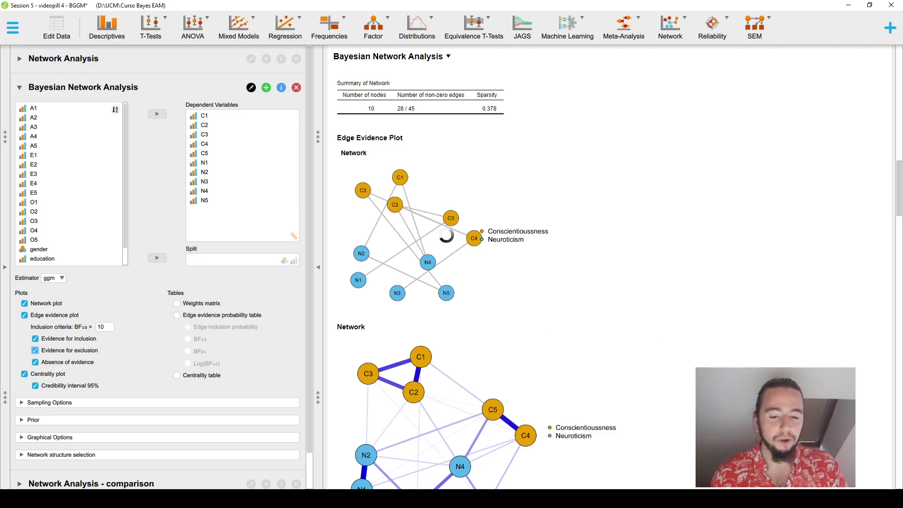
Examine the Bayesian network plot, the posterior structure probability plot and the centrality plot with credibility intervals.
scroll(612, 404, "down", 3)
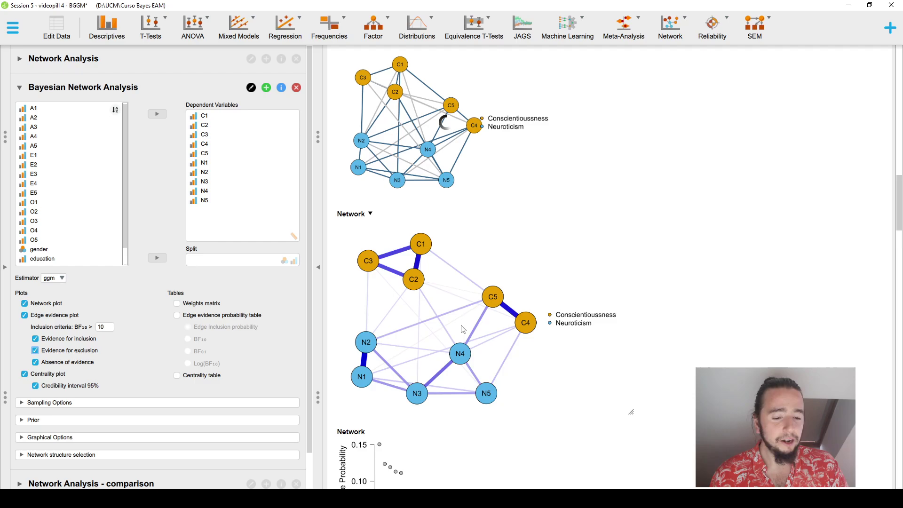
scroll(469, 331, "down", 3)
scroll(468, 330, "down", 6)
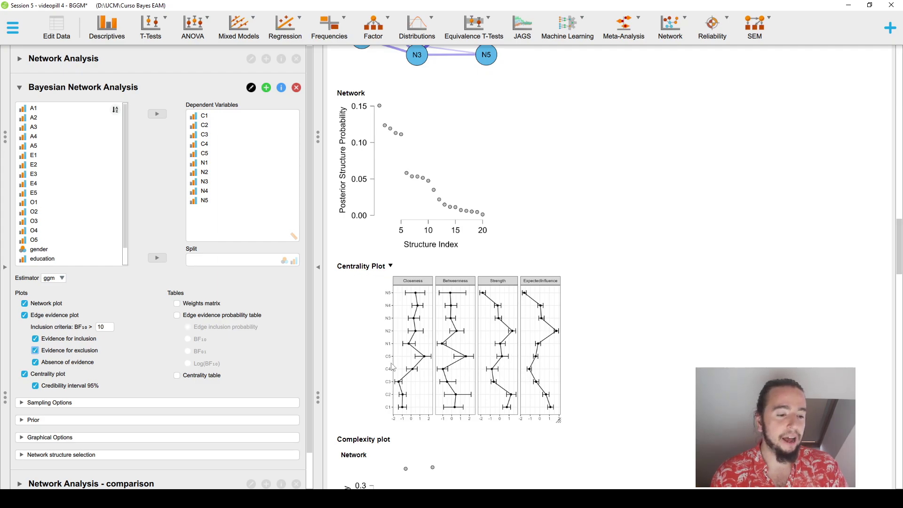
scroll(407, 360, "up", 1)
scroll(407, 359, "up", 3)
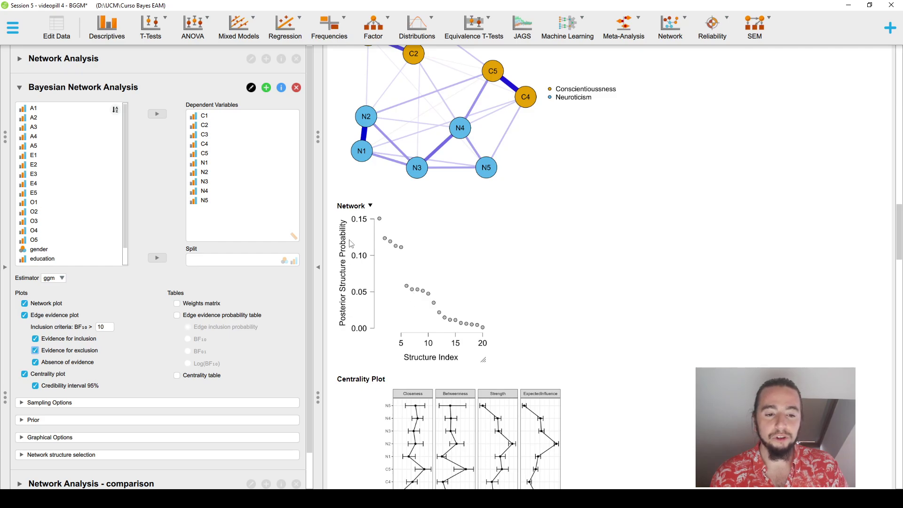
Inspect the burn-in, iterations and seed in the Bayesian network analysis's sampling options, and collapse them.
left_click(105, 411)
scroll(131, 372, "down", 3)
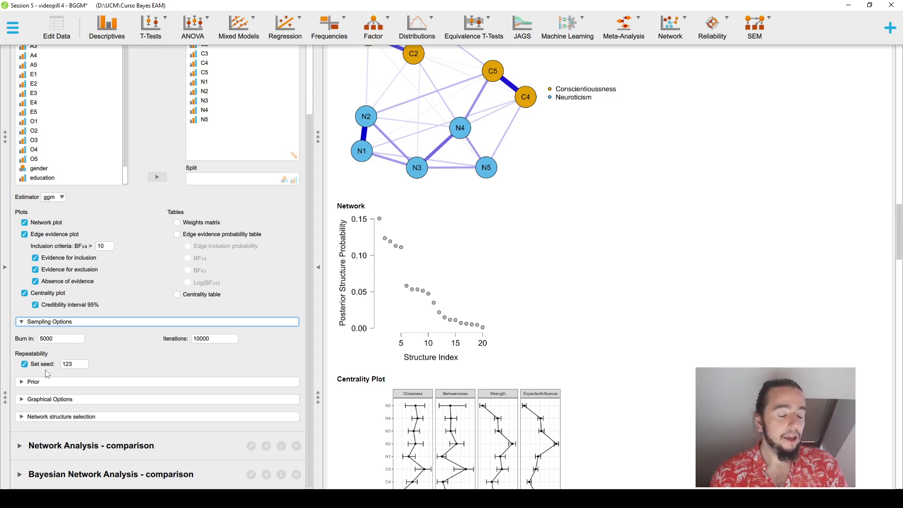
left_click(89, 322)
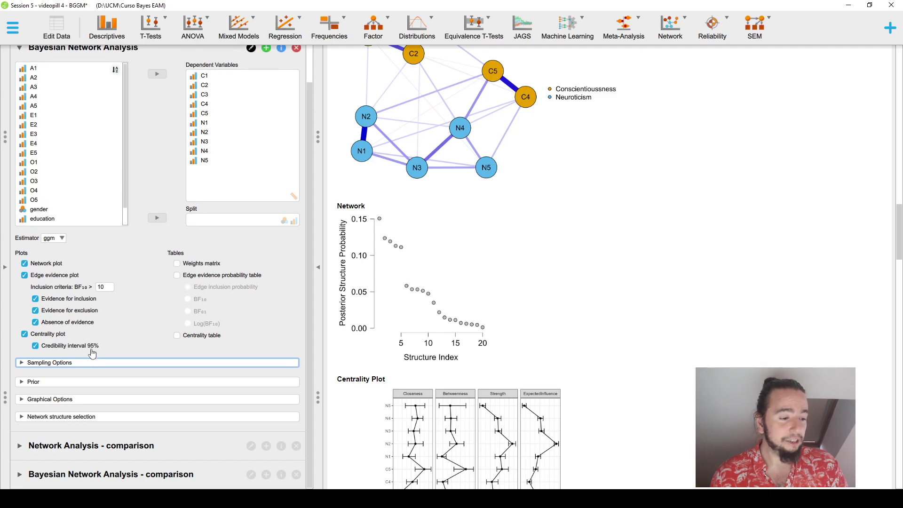
Inspect the Bayesian network analysis's prior options, including the choices for the initial configuration of edge inclusion, and collapse them.
left_click(95, 382)
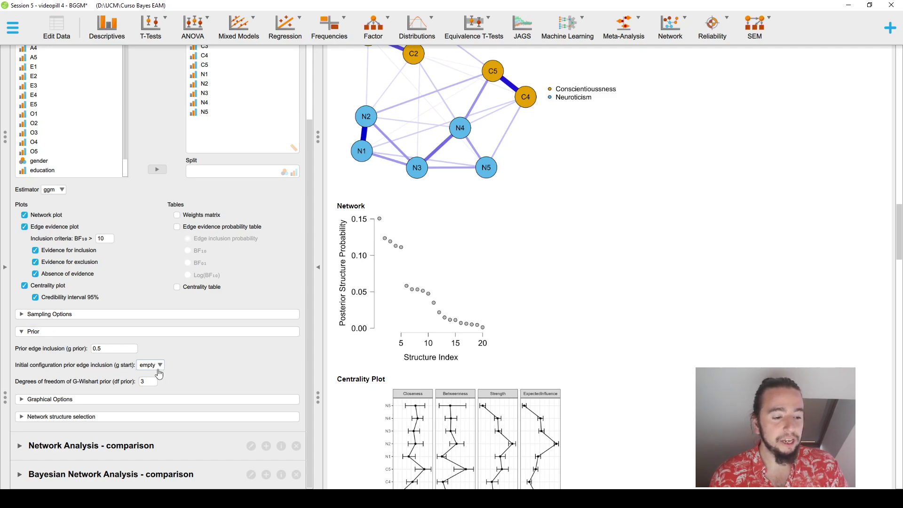
left_click(158, 372)
left_click(159, 373)
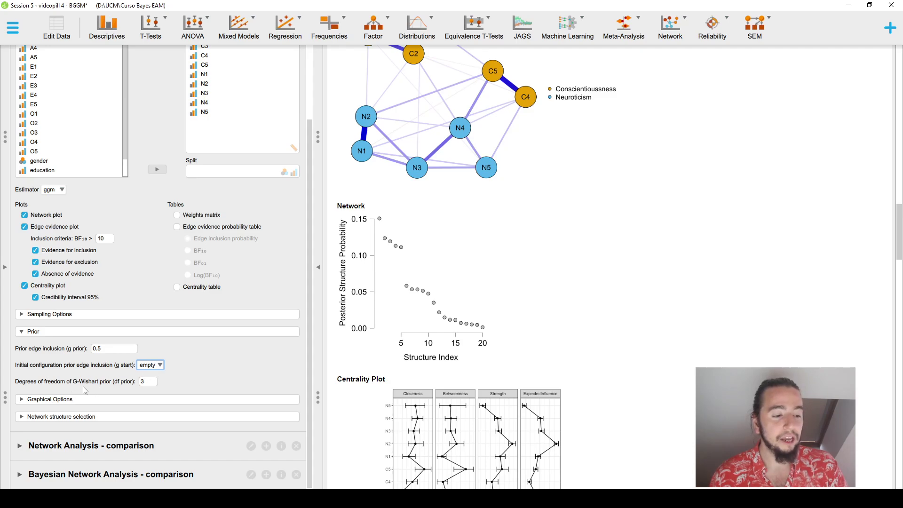
left_click(126, 332)
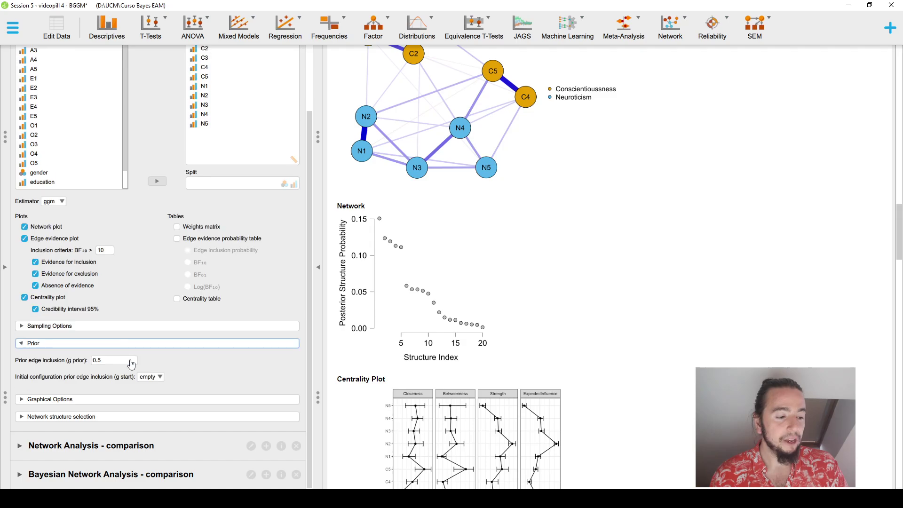
Review the Bayesian network analysis's graphical options, from variable groups to layout and centrality measures, and collapse them.
left_click(115, 399)
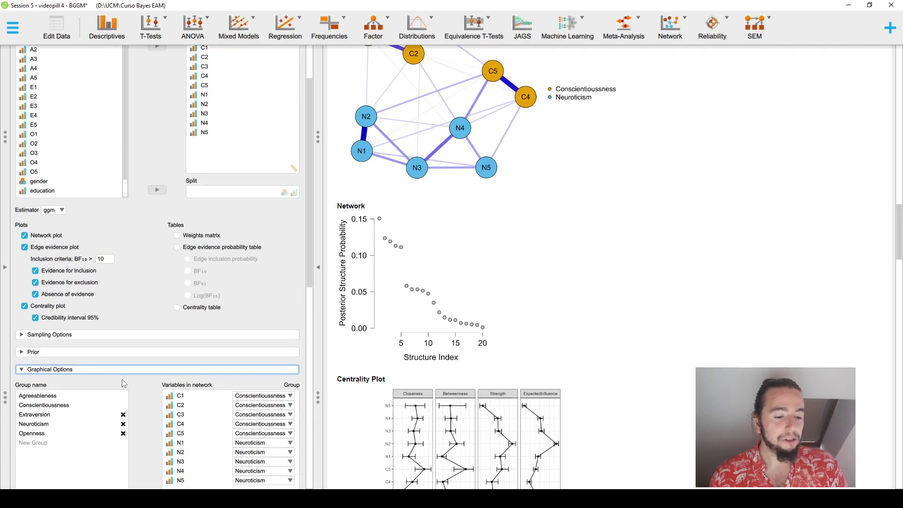
scroll(173, 302, "down", 3)
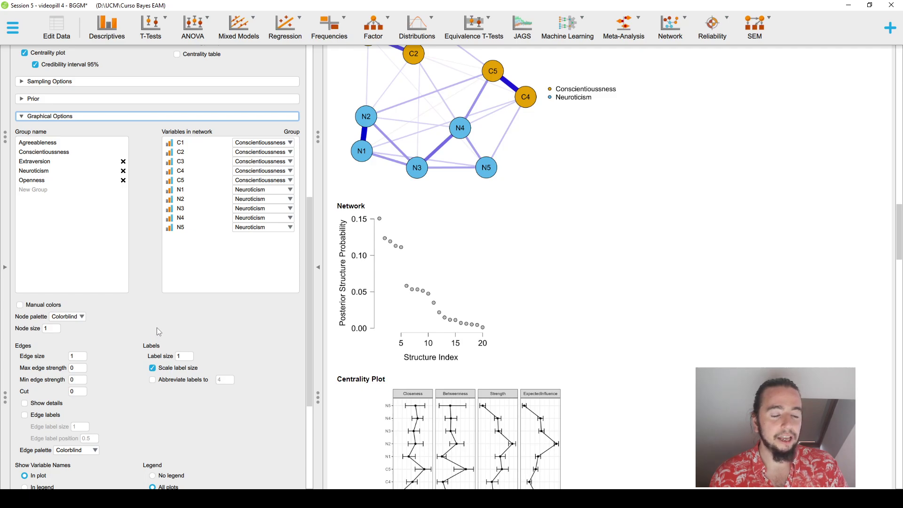
scroll(146, 119, "down", 4)
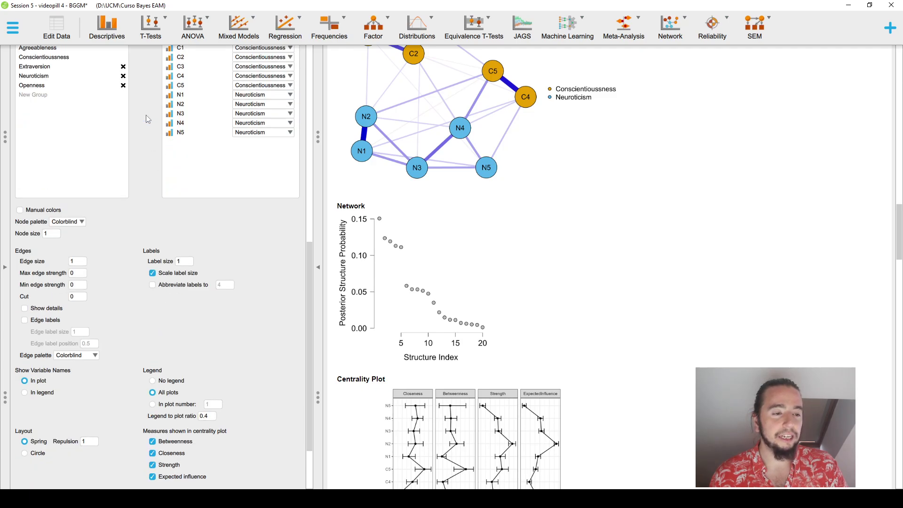
scroll(147, 120, "up", 9)
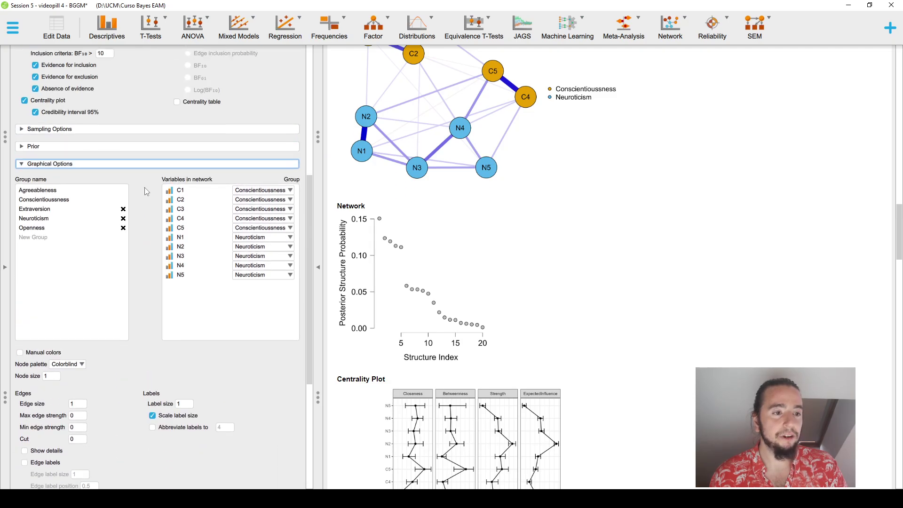
left_click(155, 268)
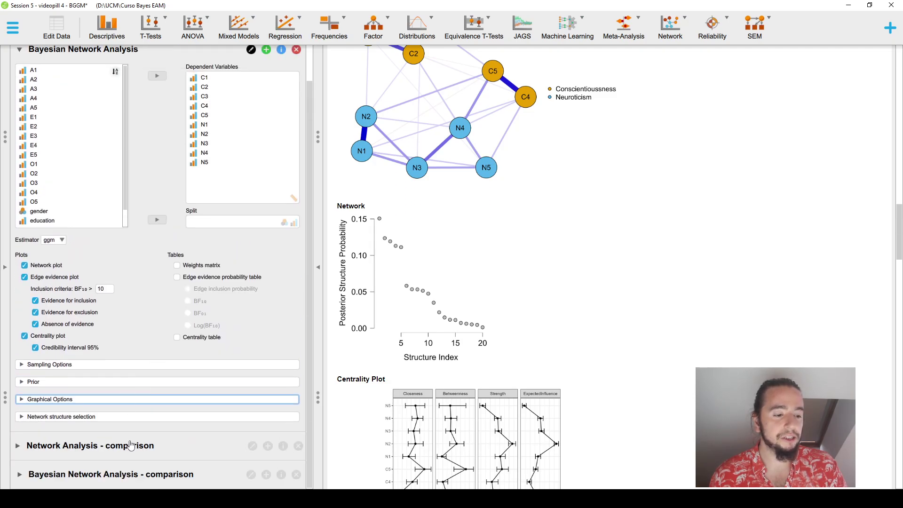
Inspect the Bayesian network analysis's network structure selection options, and collapse the analysis.
left_click(135, 417)
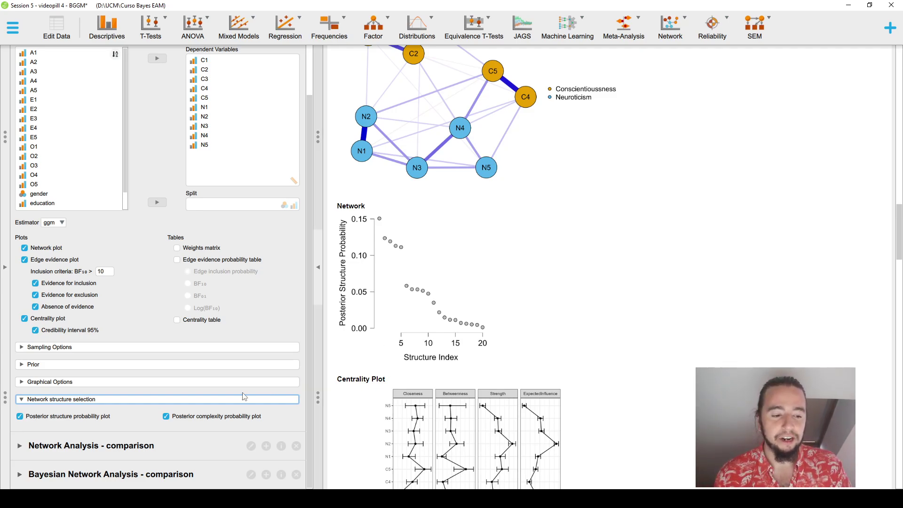
scroll(176, 213, "up", 1)
scroll(176, 213, "up", 1)
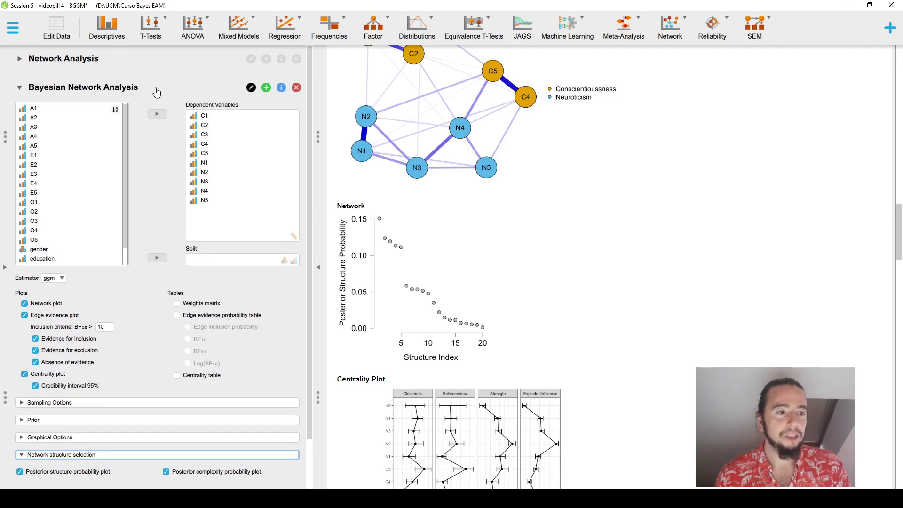
left_click(157, 90)
Open the classical network comparison split by gender, examine its network and centrality plots, and collapse the analysis.
left_click(157, 115)
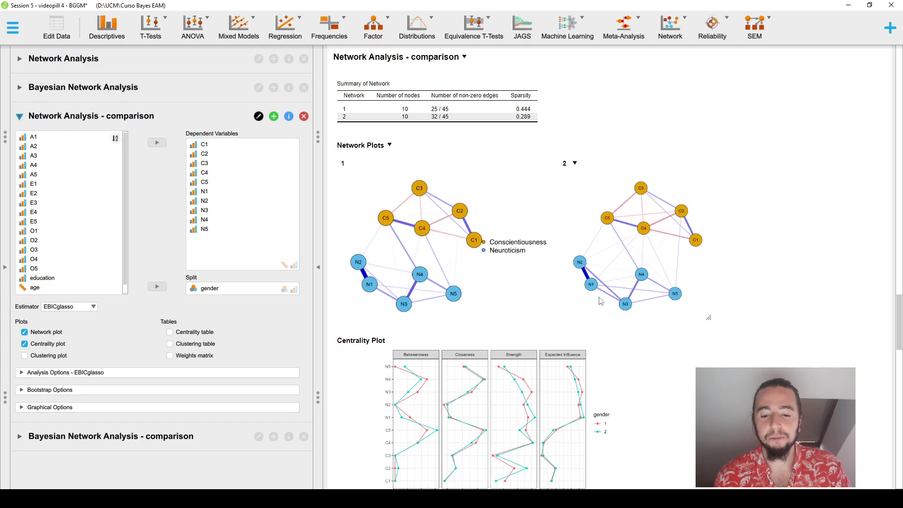
scroll(479, 263, "down", 3)
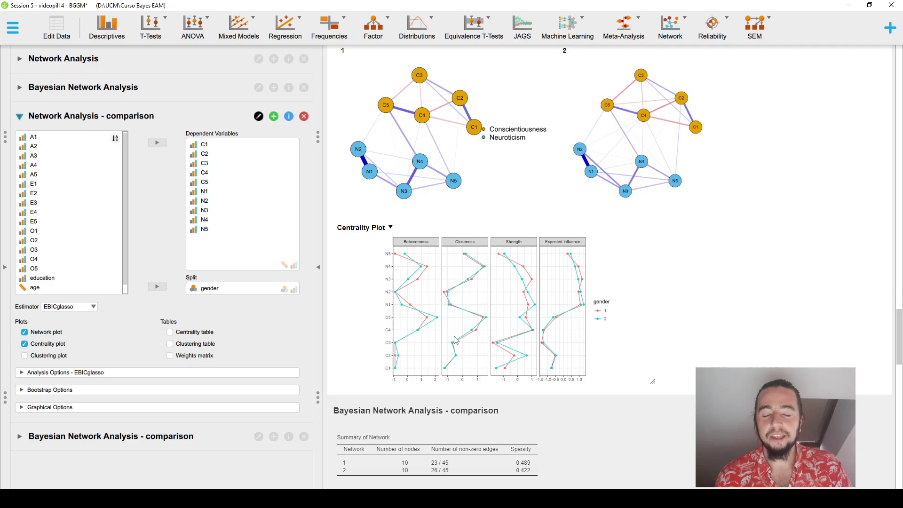
scroll(455, 340, "up", 1)
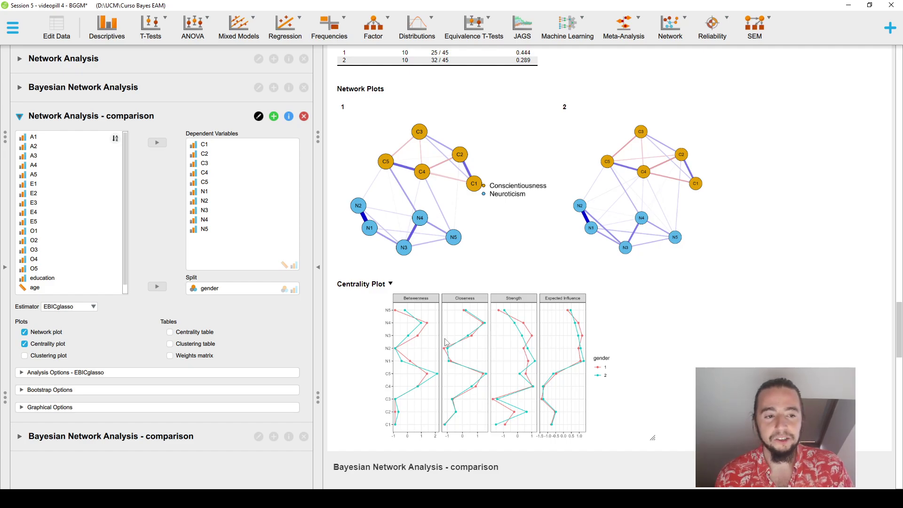
left_click(161, 121)
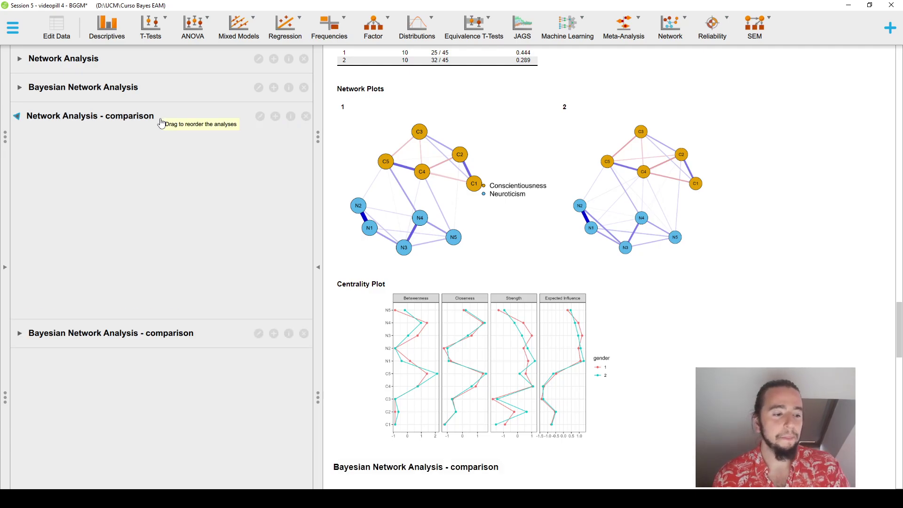
Open the Bayesian network comparison split by gender and examine its edge evidence, network and posterior structure probability plots.
left_click(162, 149)
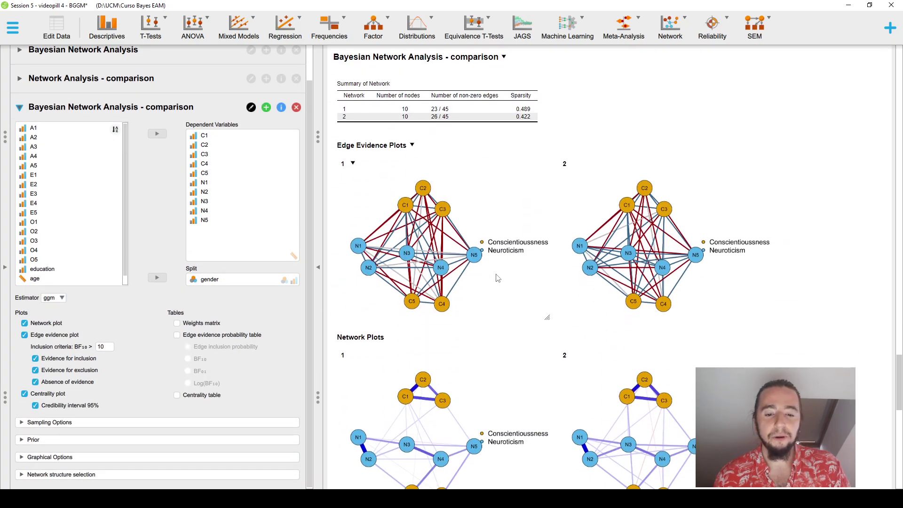
scroll(497, 278, "down", 3)
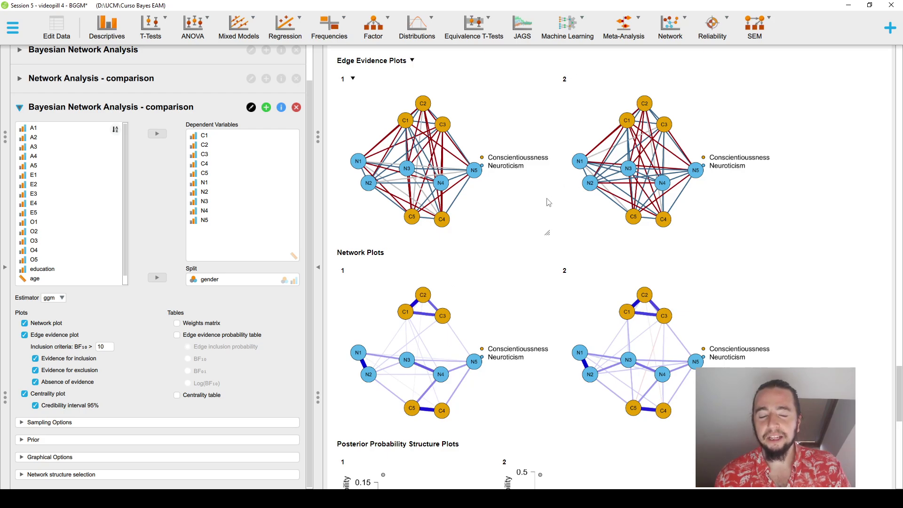
scroll(549, 205, "down", 10)
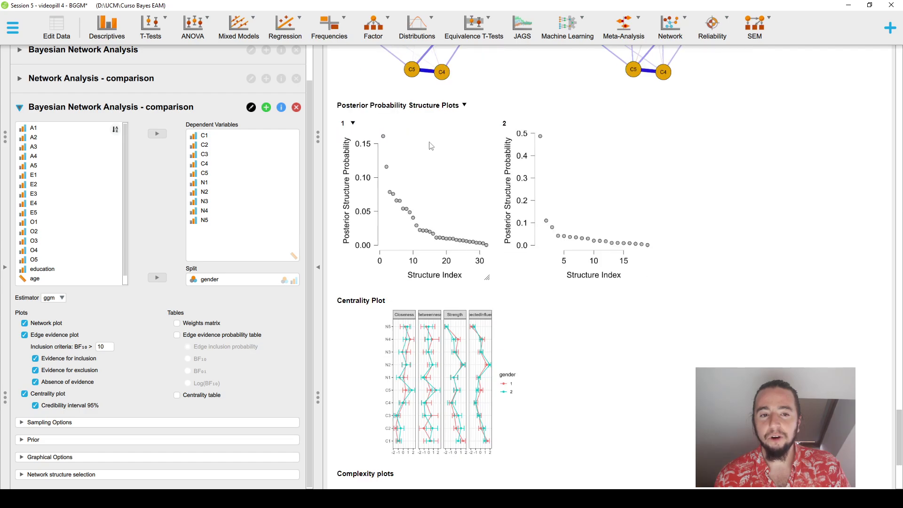
scroll(443, 375, "down", 3)
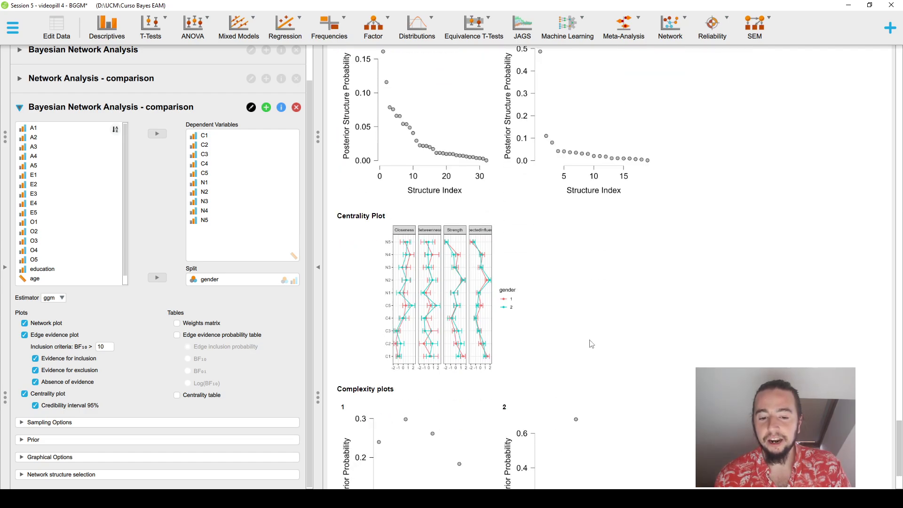
Enlarge the Bayesian comparison's centrality plot, and review it with the posterior structure and complexity plots before collapsing the analysis.
left_click_drag(554, 369, 694, 449)
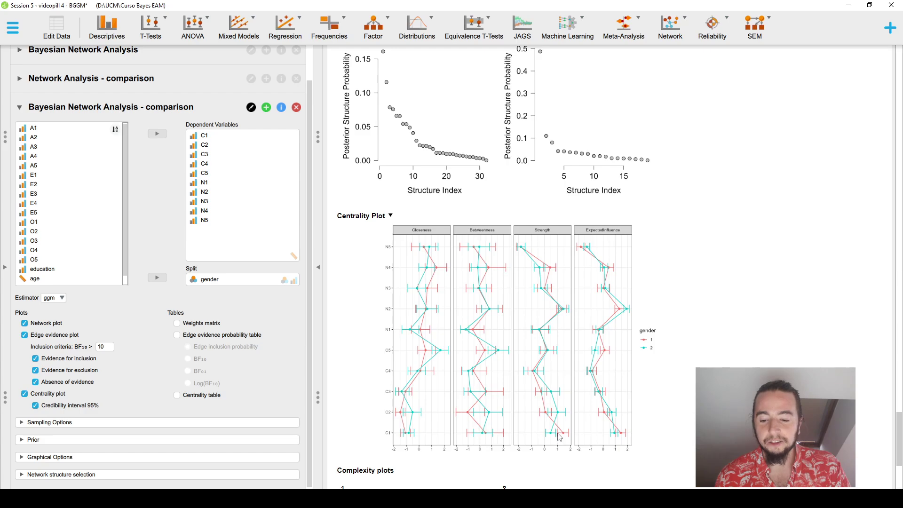
scroll(463, 277, "up", 3)
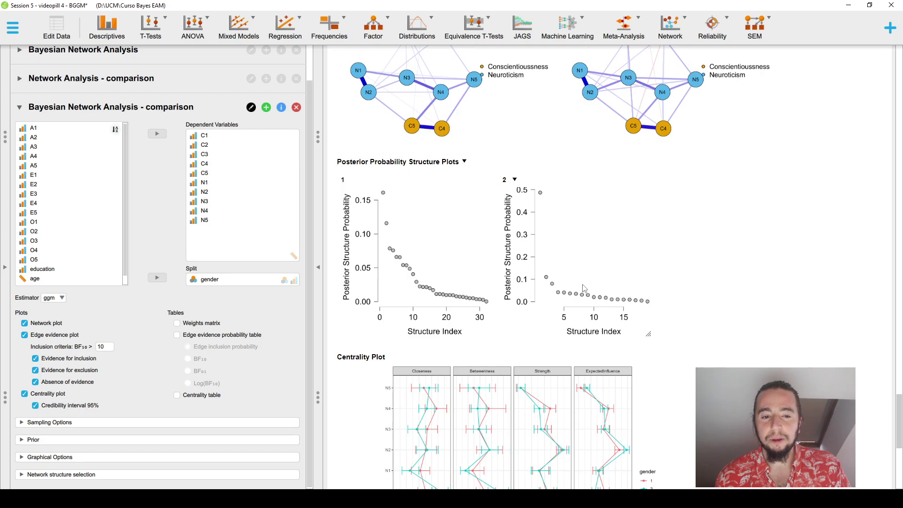
scroll(513, 291, "down", 7)
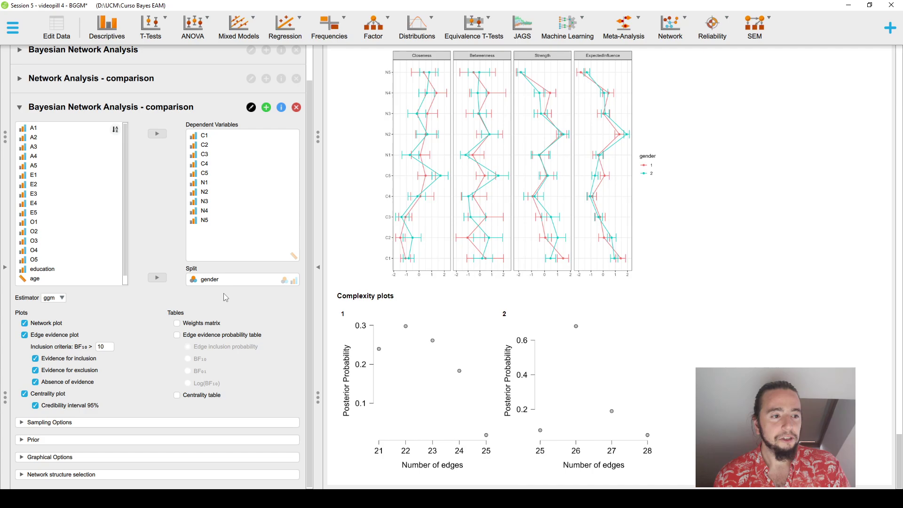
left_click(163, 107)
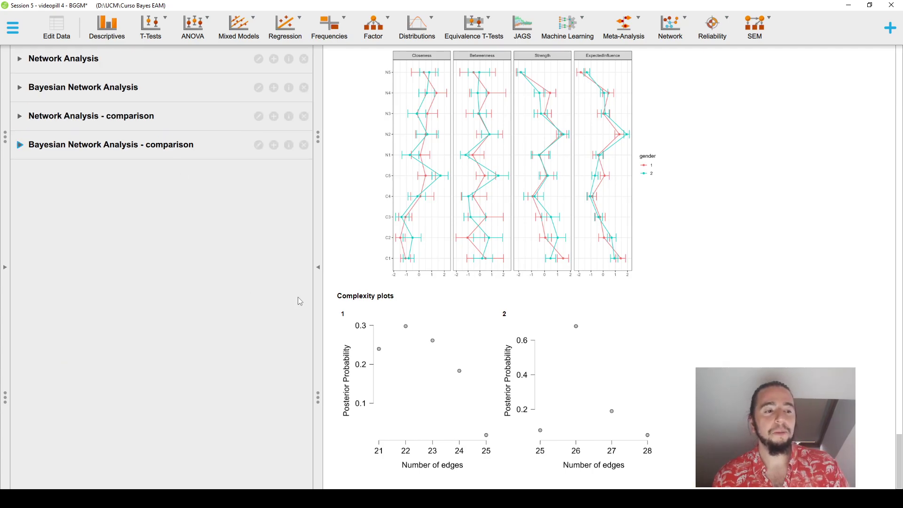
Go back through the results to the summary table and edge evidence plot of the single-network Bayesian analysis.
scroll(442, 367, "up", 16)
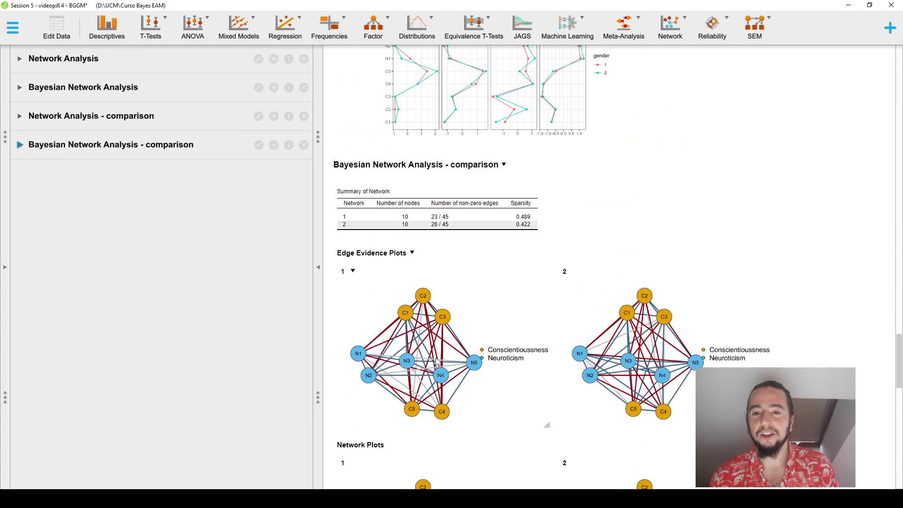
scroll(436, 362, "up", 19)
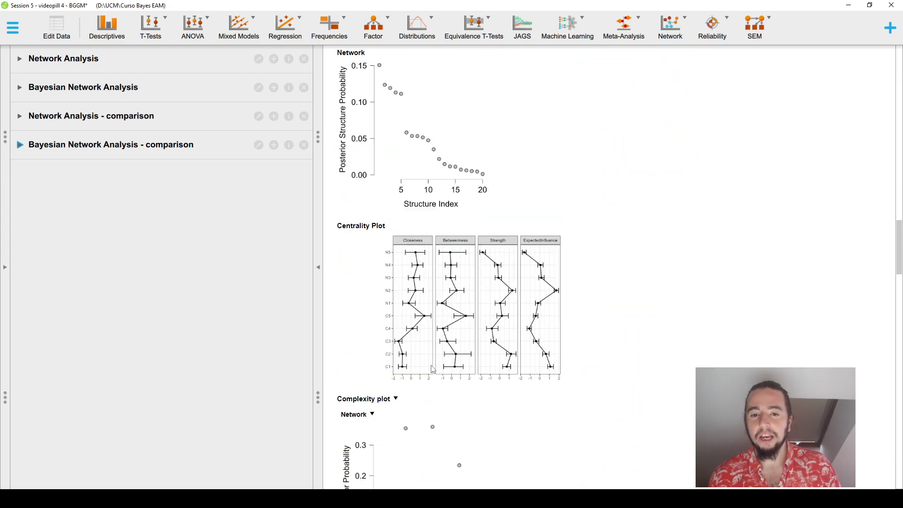
scroll(433, 369, "up", 11)
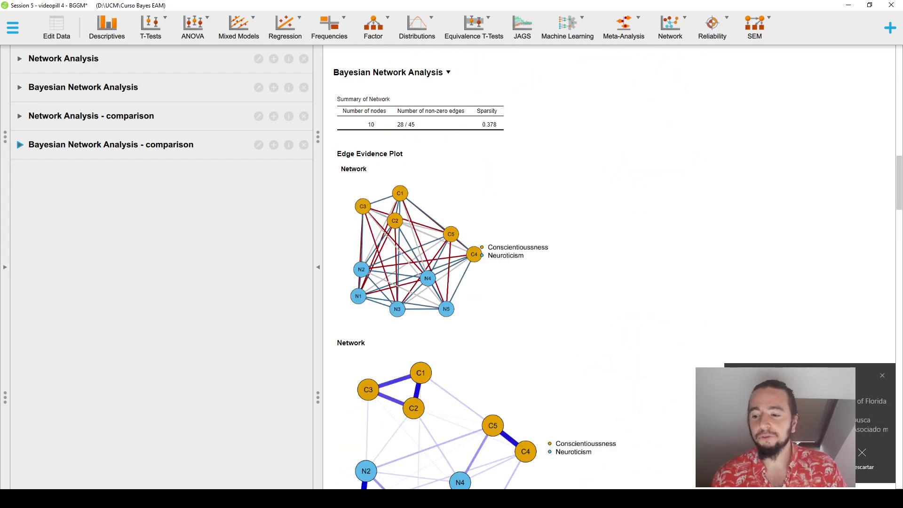